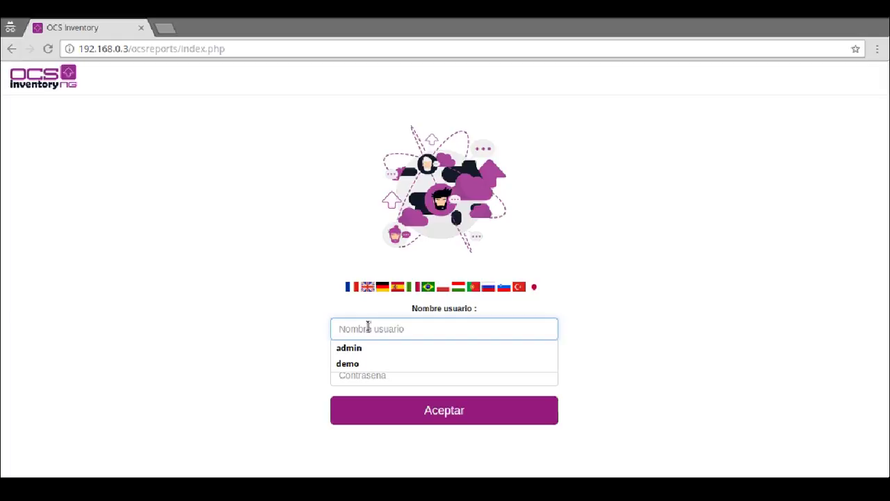
Step: Sign in to OCS Inventory NG with the admin account and its password
key(Tab)
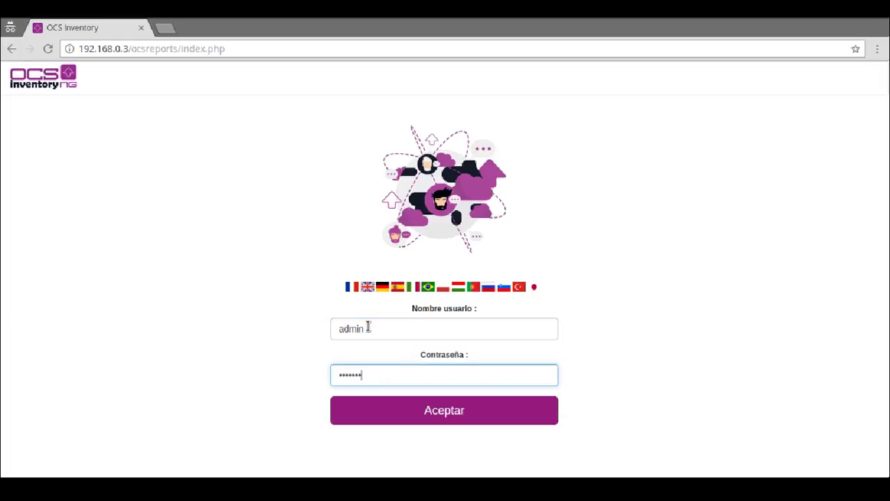
key(Return)
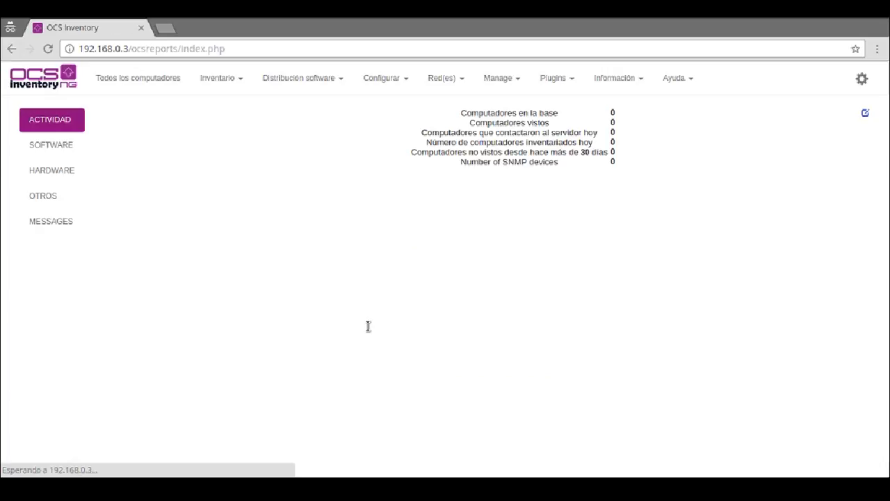
Step: Open Configurar > Users, view the admin account's details, then start a new user
click(302, 76)
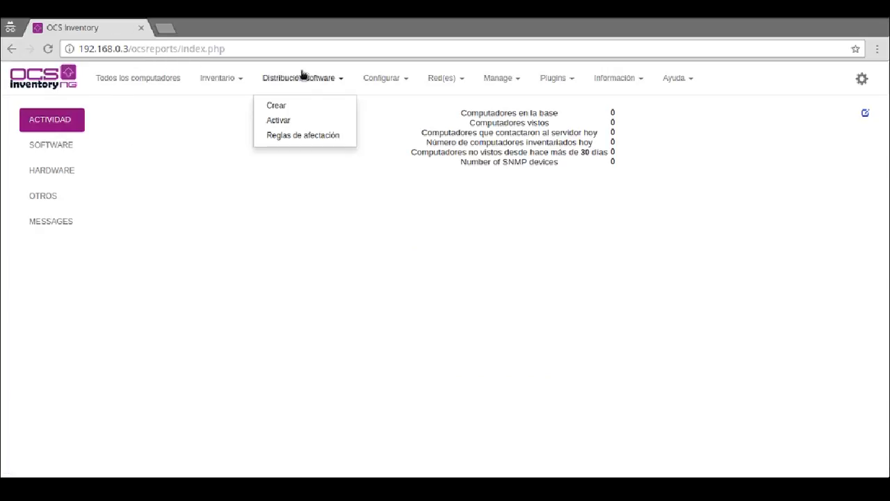
click(388, 78)
click(387, 122)
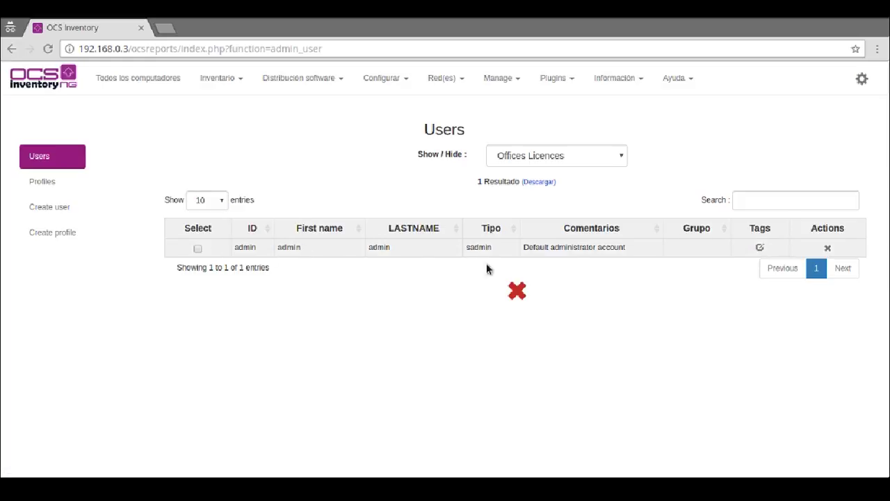
click(289, 249)
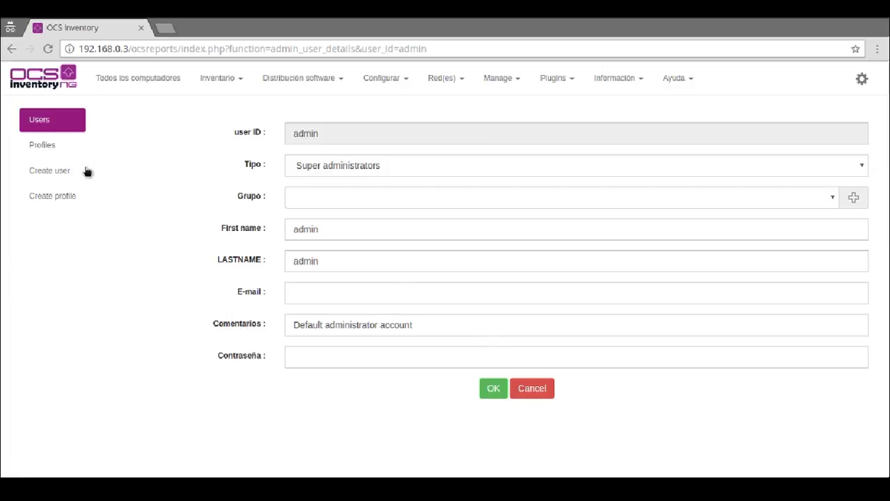
click(67, 171)
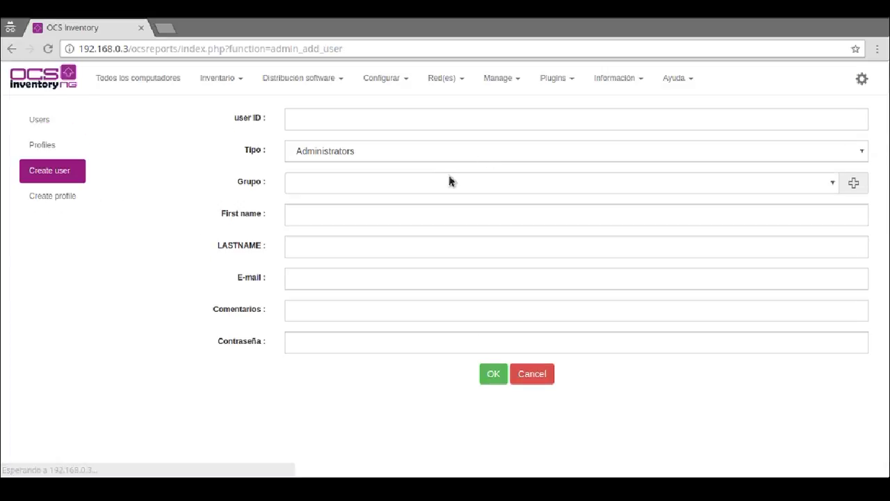
Step: Enter the new user's login ID and review the available user groups
click(349, 116)
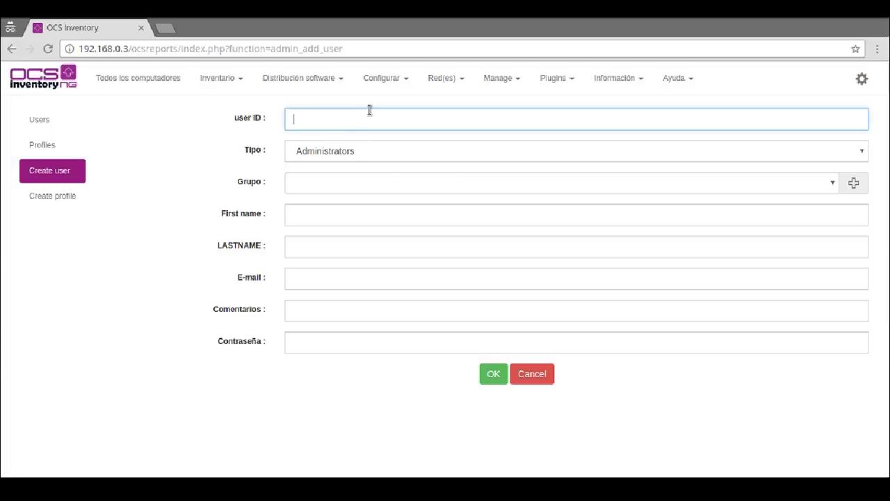
key(Tab)
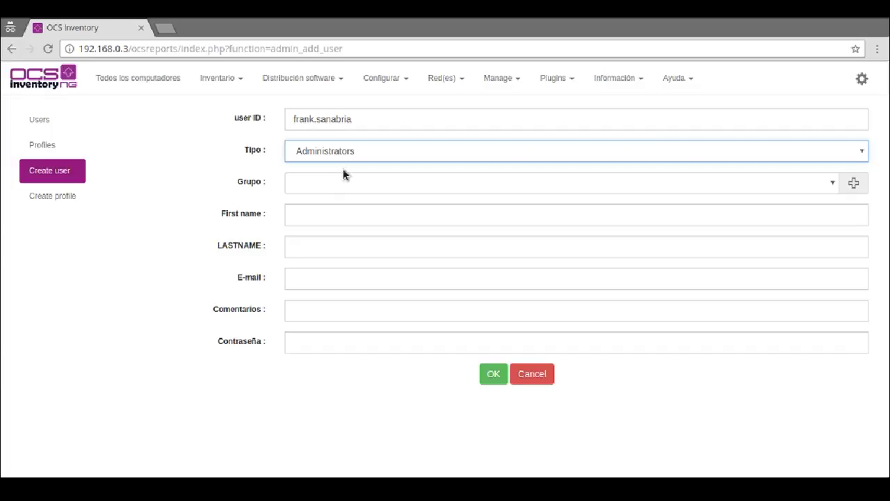
click(336, 186)
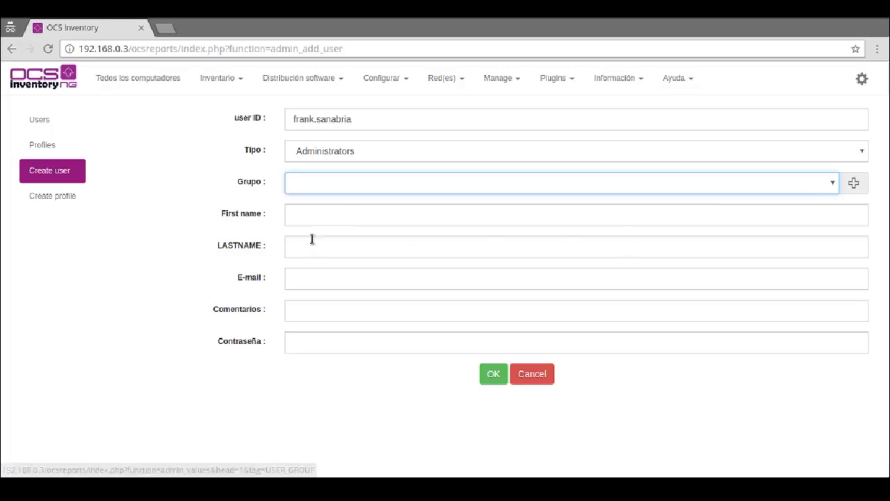
click(853, 182)
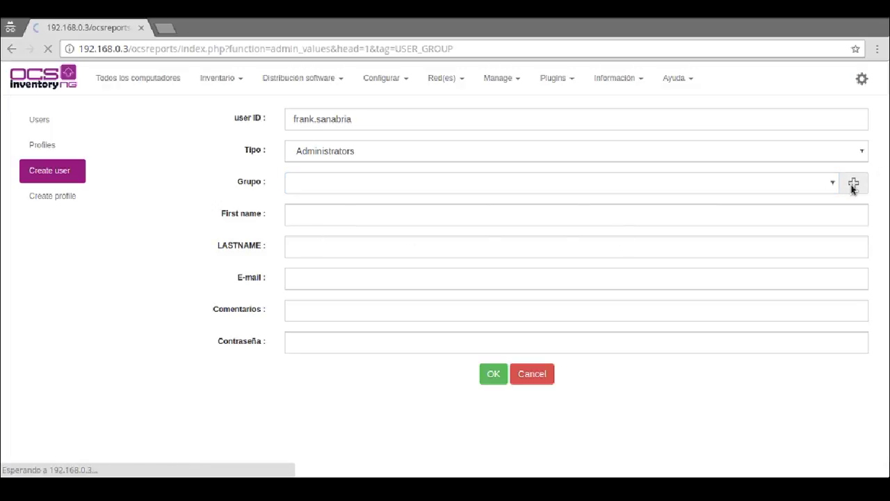
click(11, 51)
Step: Fill in the user's first name, last name, e-mail and comment 'Usuario Administrador 1', then save
click(301, 222)
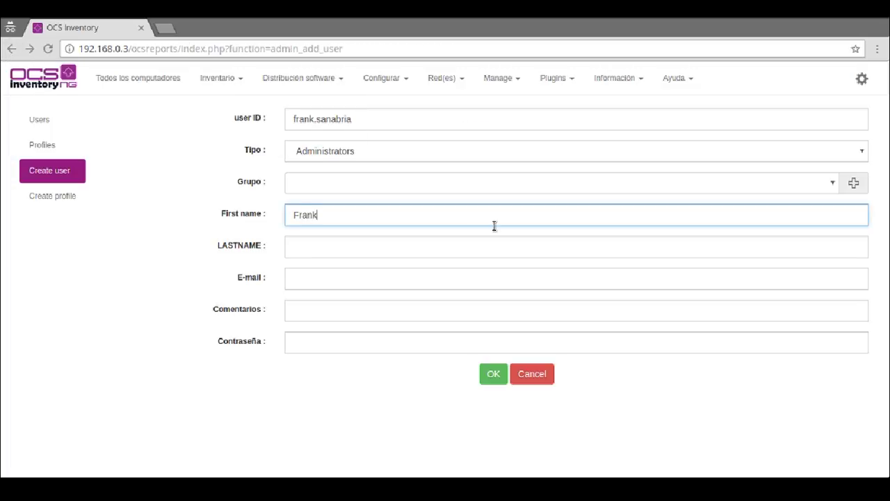
key(Tab)
key(Tab)
key(Tab)
text(Usuario Administrador 1)
key(Tab)
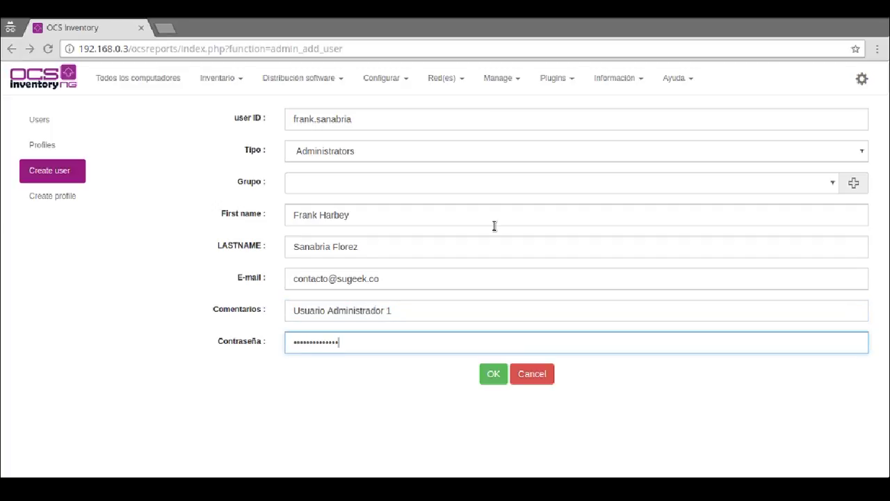
click(495, 374)
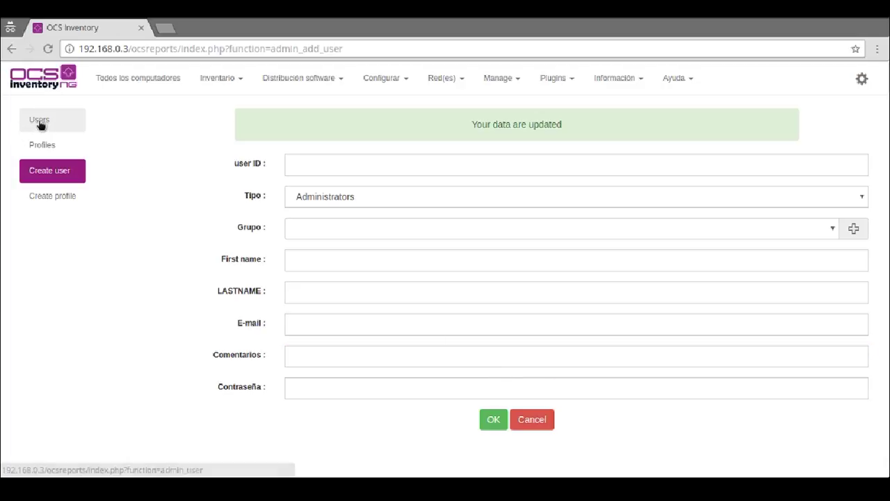
Step: Confirm the new user appears in the Users list, then log out via Salir
click(39, 121)
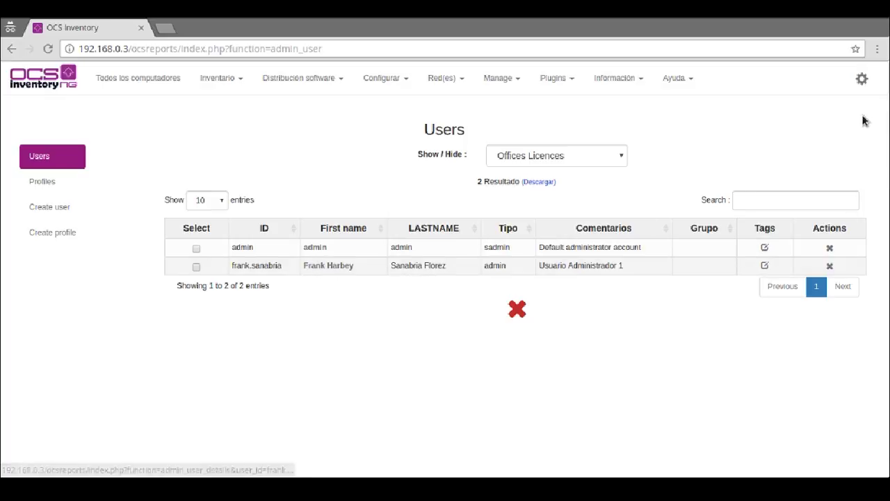
click(861, 79)
click(831, 137)
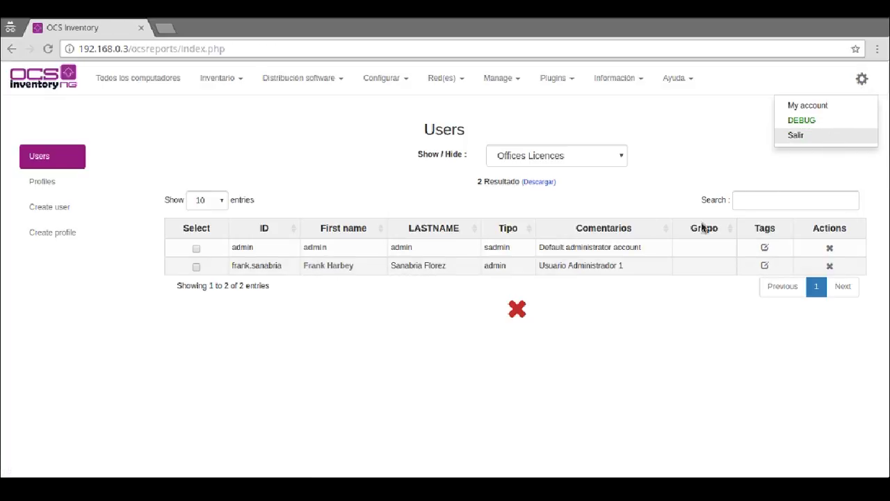
click(422, 333)
Step: Sign in with the new user's ID and password
key(Tab)
text(••••••)
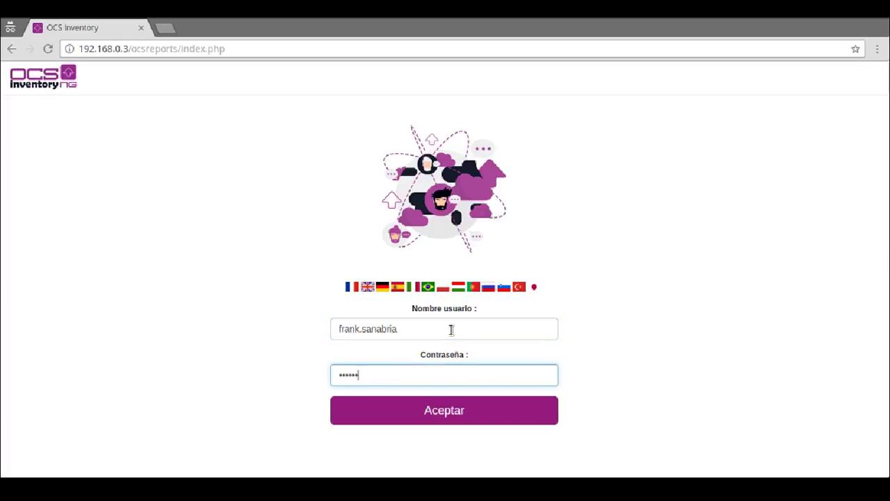
key(Return)
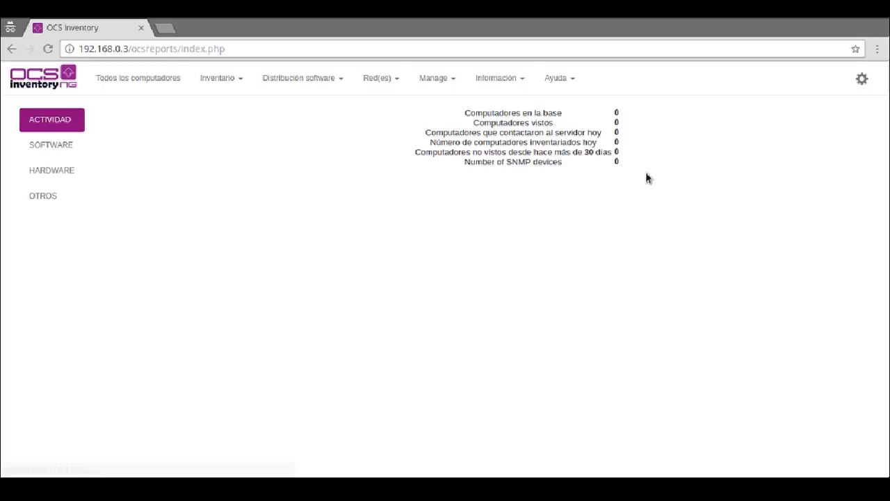
Step: Show Todos los computadores (empty) and browse the inventory and account menus
click(124, 85)
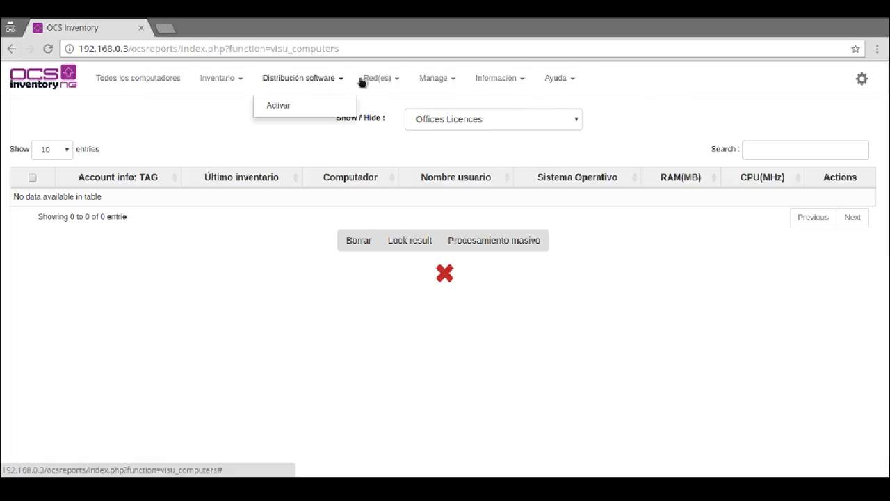
mouse_move(436, 79)
click(214, 79)
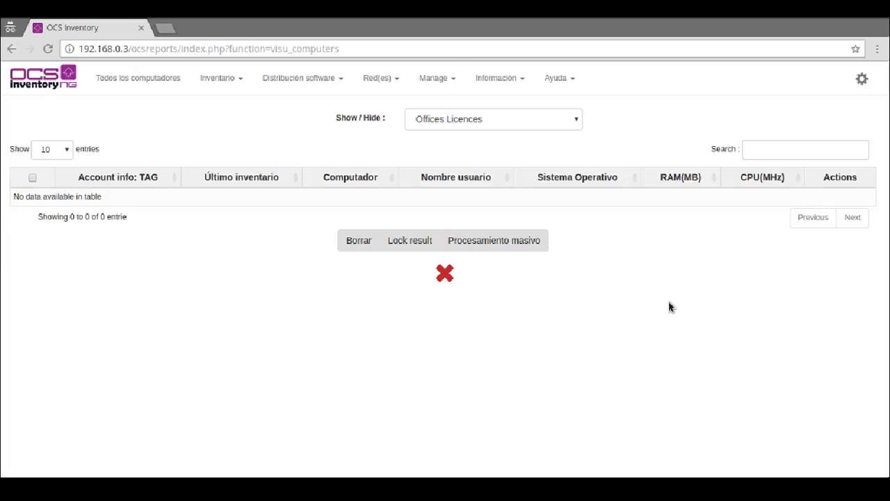
click(857, 89)
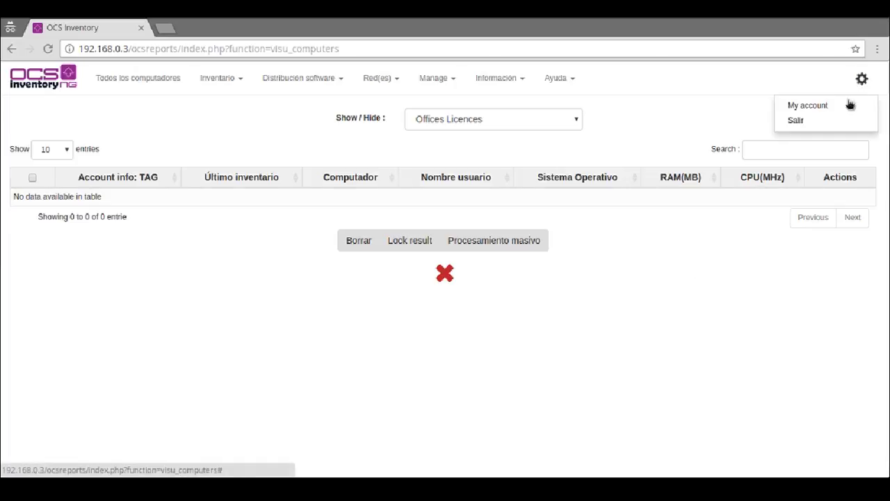
Step: Log out the new user and sign back in as admin
click(832, 128)
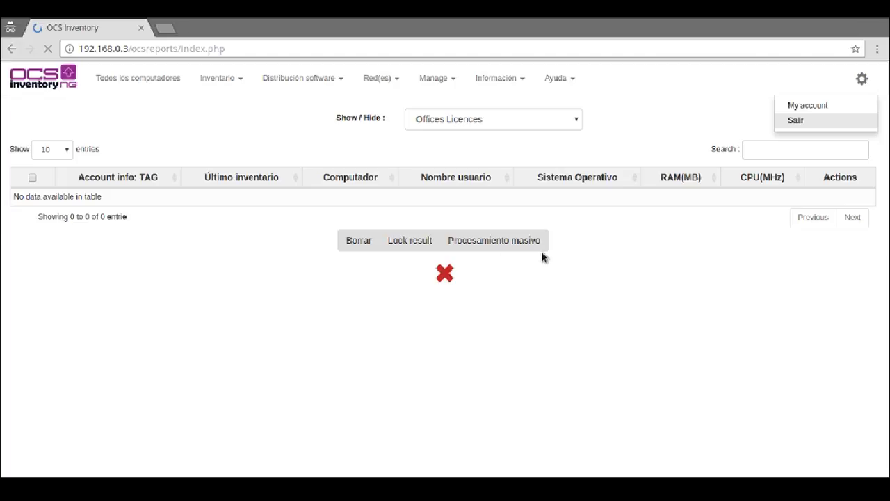
text(admin)
key(Tab)
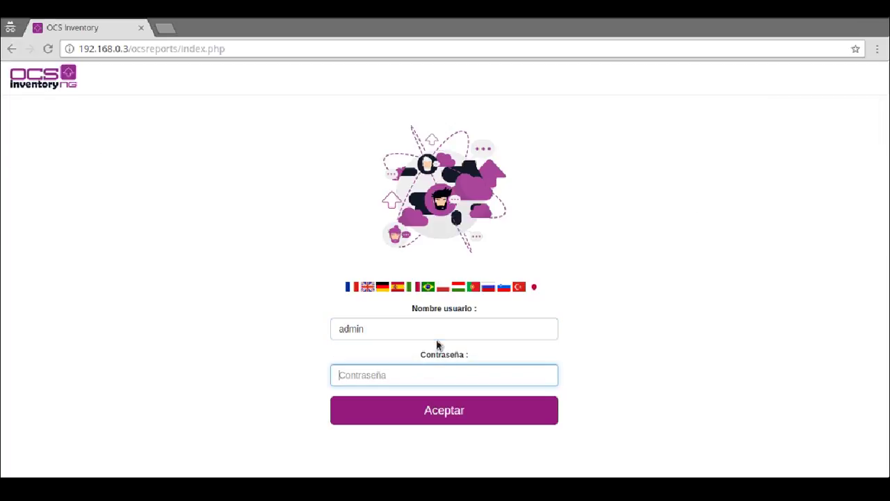
text(a)
key(Return)
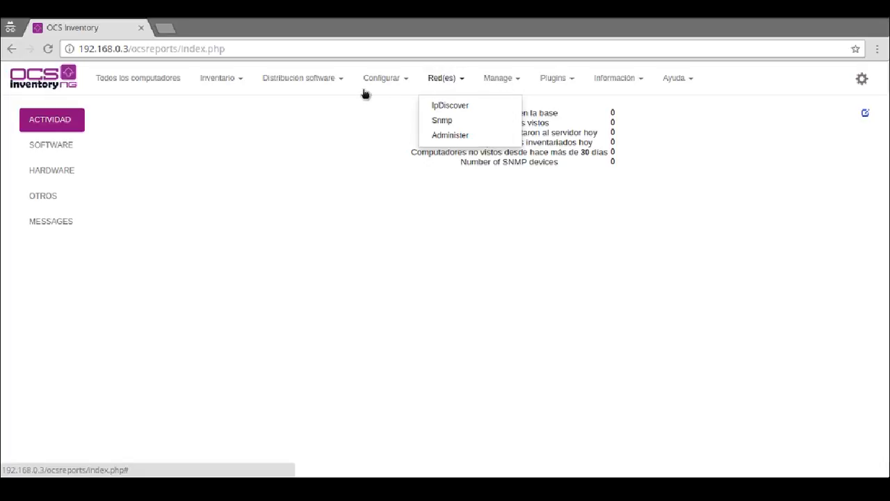
Step: View the new user's empty tag perimeter, then return to Configurar > Users
mouse_move(365, 89)
click(373, 118)
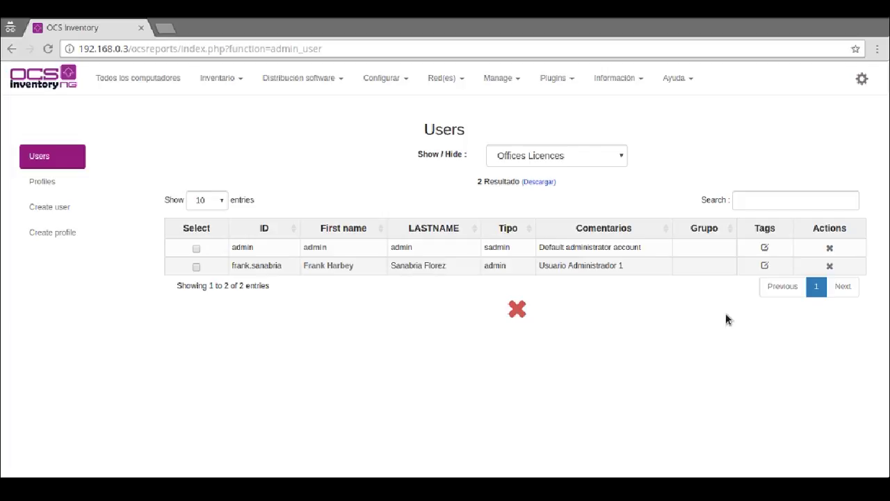
click(765, 265)
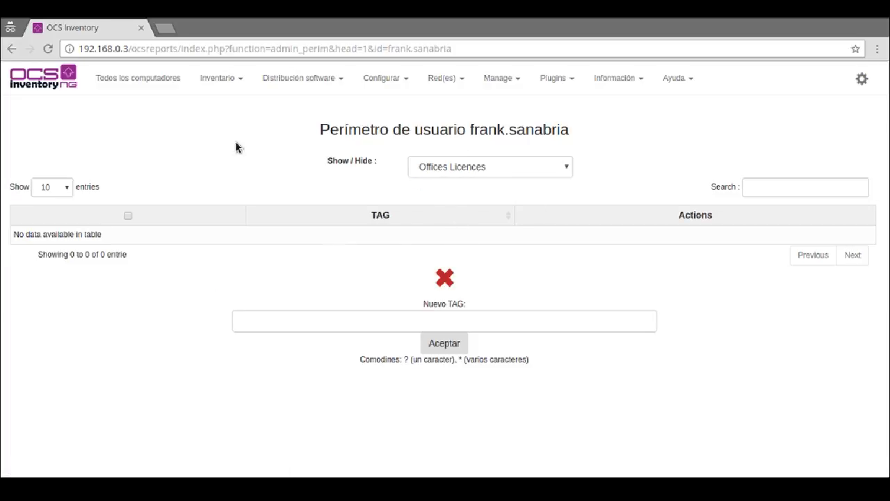
click(401, 81)
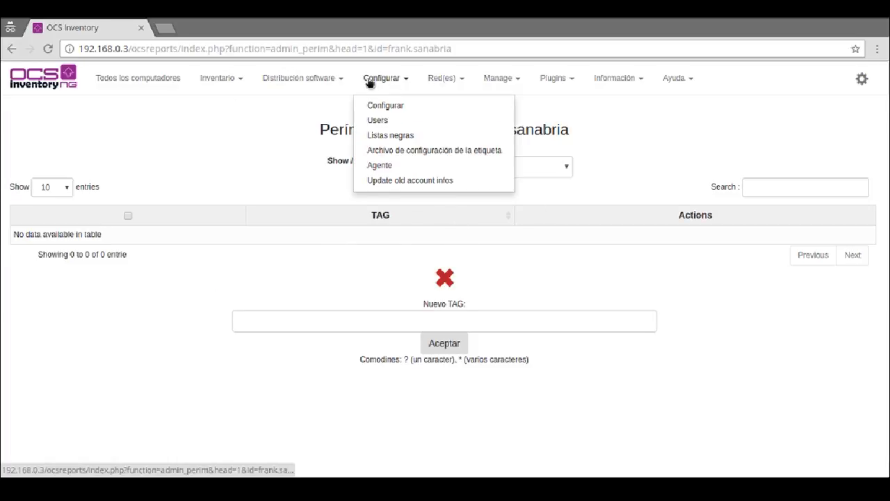
click(378, 120)
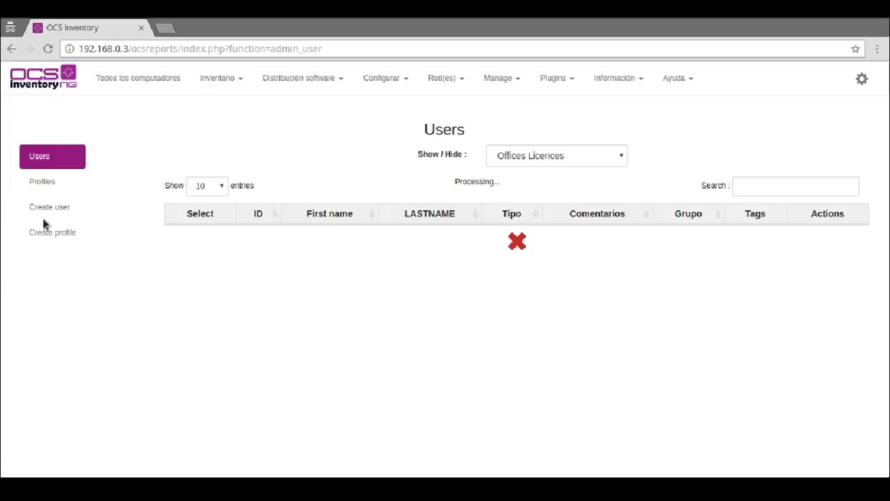
Step: Create a profile with identifier and display name Consulta, copying data from Local administrators
click(46, 236)
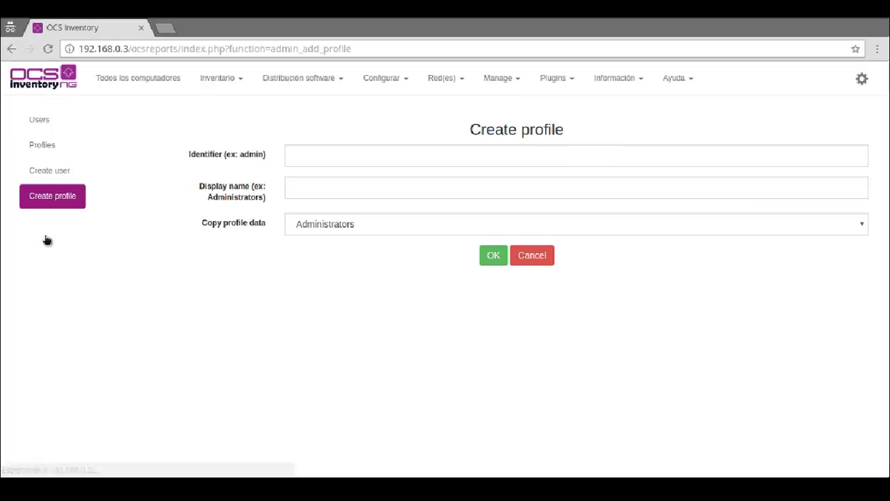
click(367, 154)
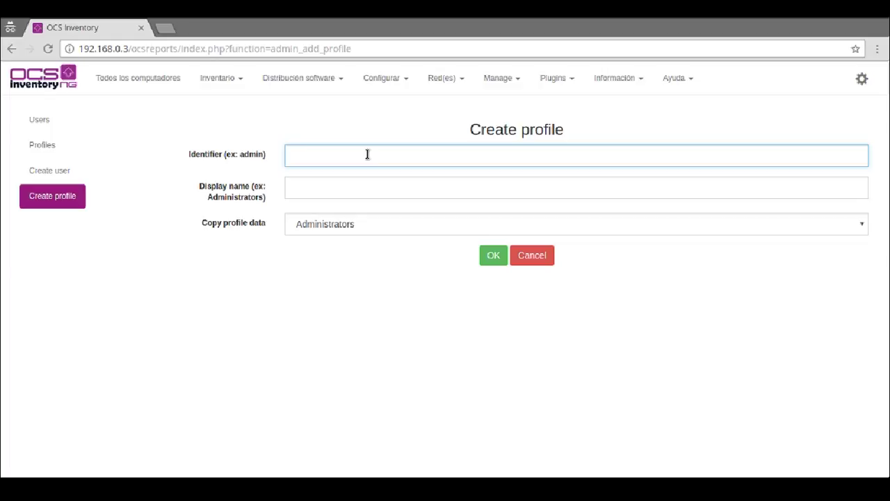
text(Consulta)
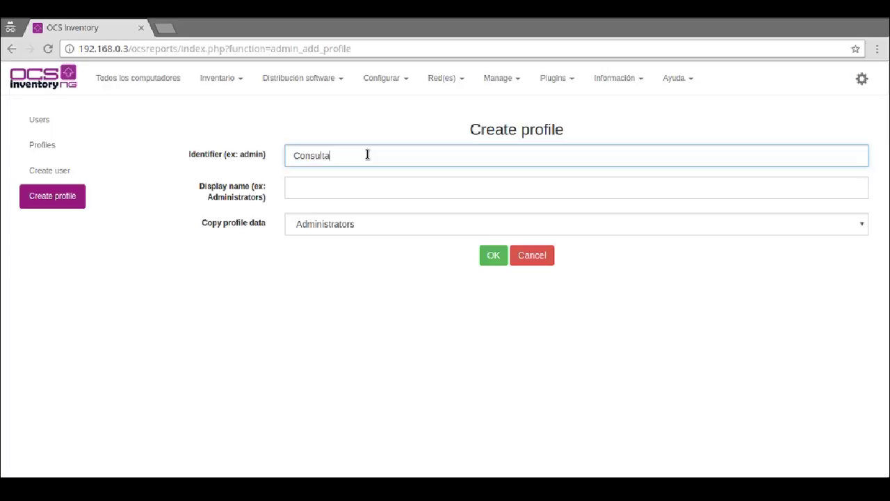
key(Tab)
text(Con)
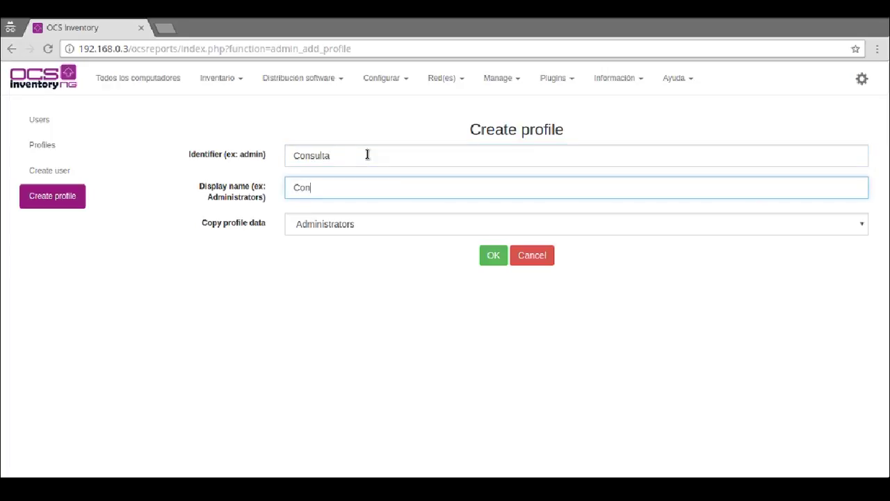
text(sulta)
key(Tab)
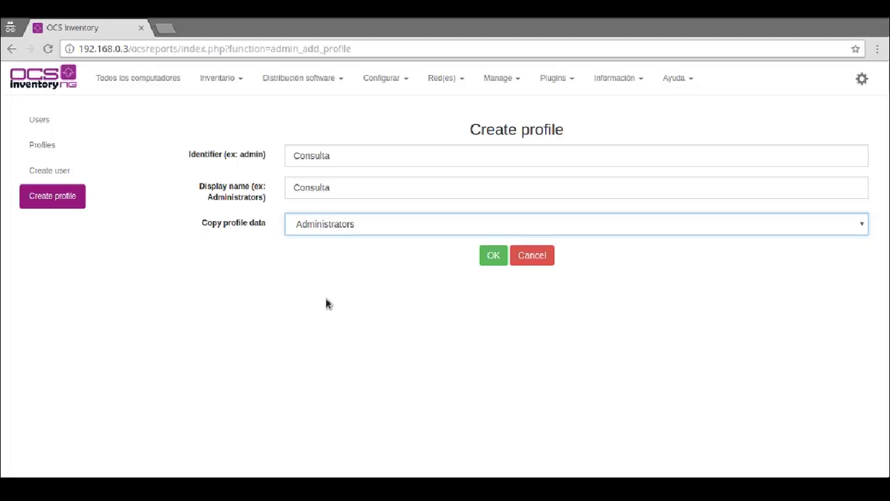
key(Down)
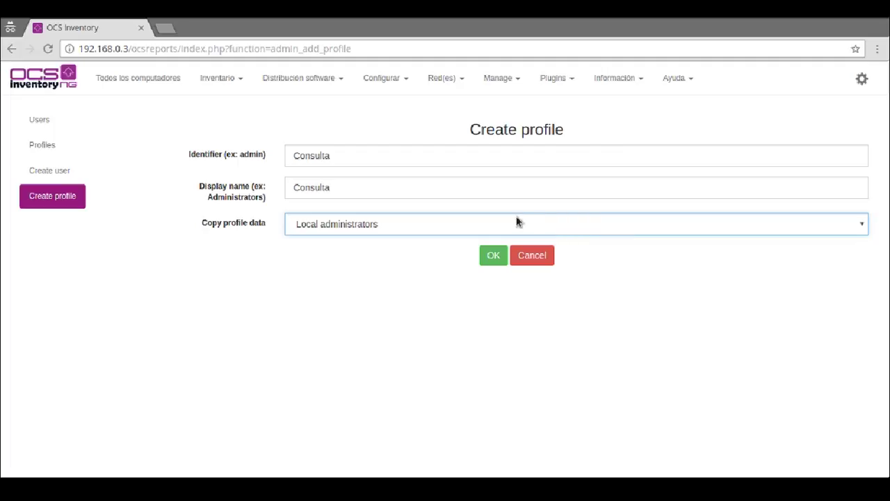
click(493, 255)
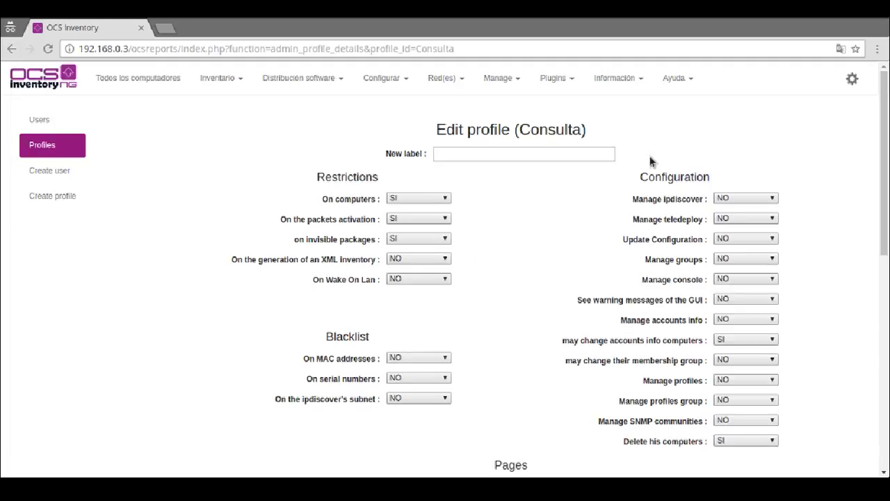
Step: Set the Consulta profile's invisible packages and packets activation restrictions to NO
scroll(546, 167, down, 2)
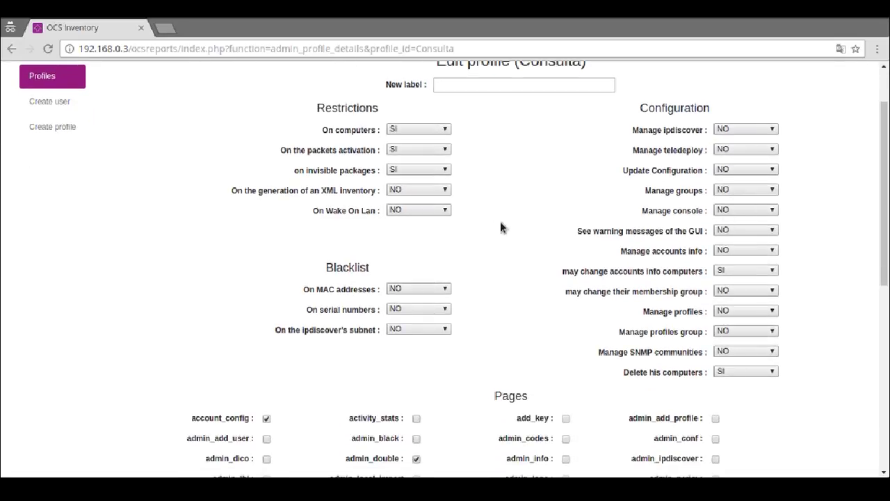
click(410, 170)
click(397, 183)
click(410, 153)
click(400, 169)
click(463, 189)
scroll(598, 266, down, 2)
scroll(598, 266, down, 3)
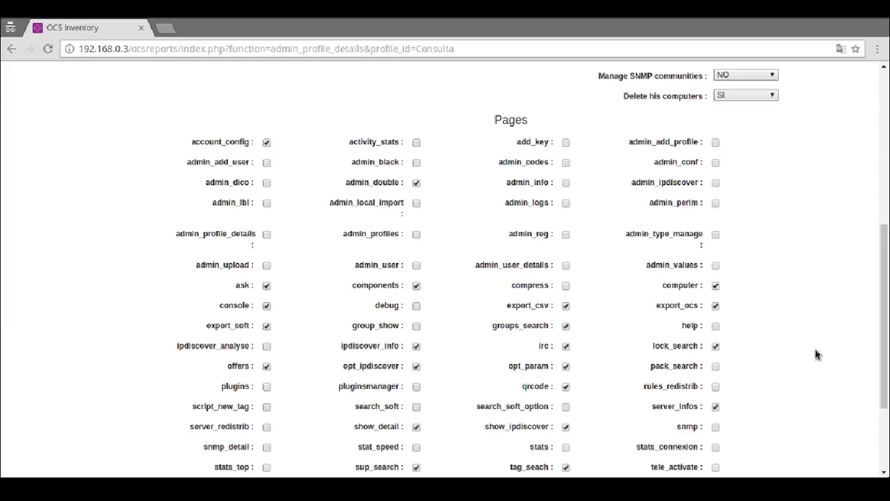
Step: Scroll through the Pages permission checkboxes and save the Consulta profile with OK
scroll(826, 324, down, 1)
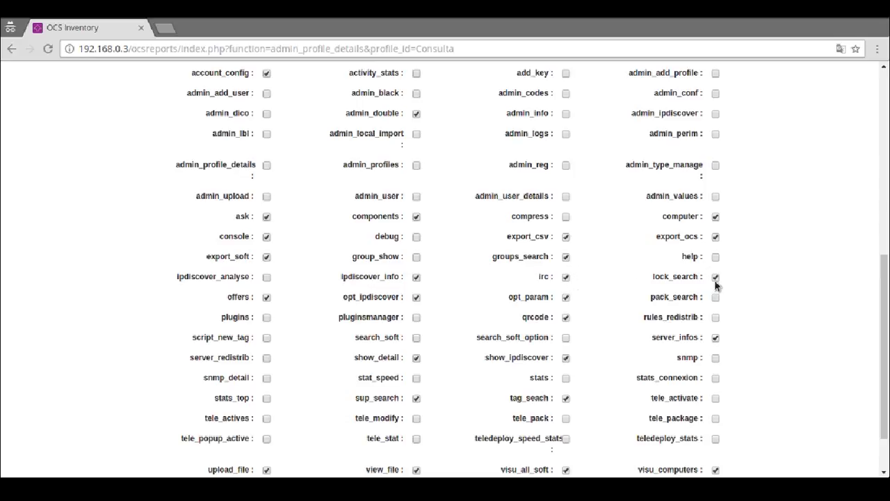
scroll(407, 327, down, 2)
scroll(411, 353, up, 1)
scroll(438, 313, down, 1)
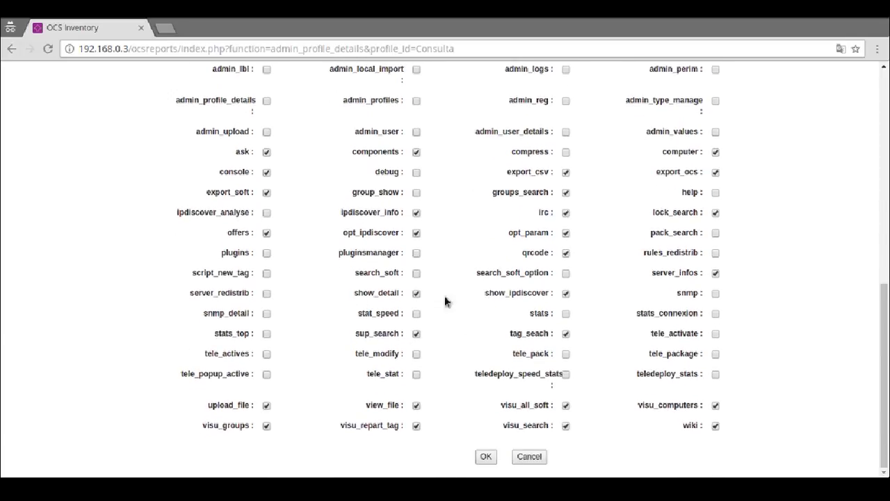
click(485, 459)
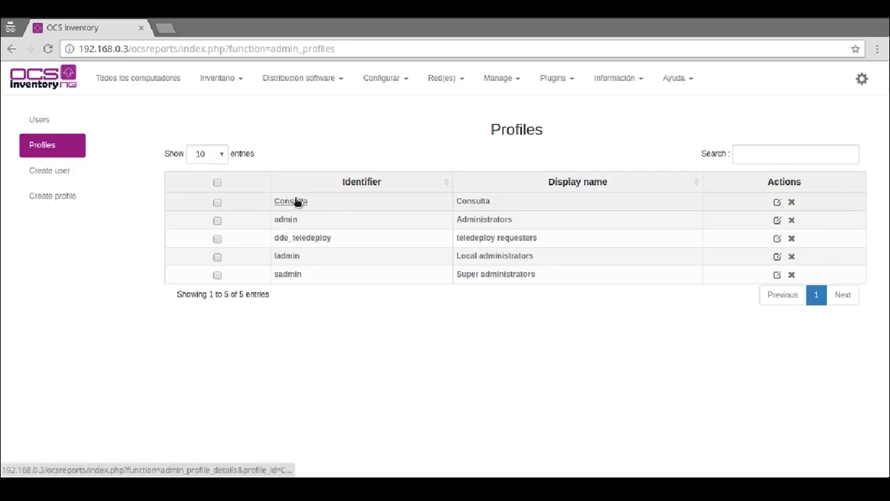
Step: From Users, check the new user's tag perimeter, then open that user's details for editing
click(50, 118)
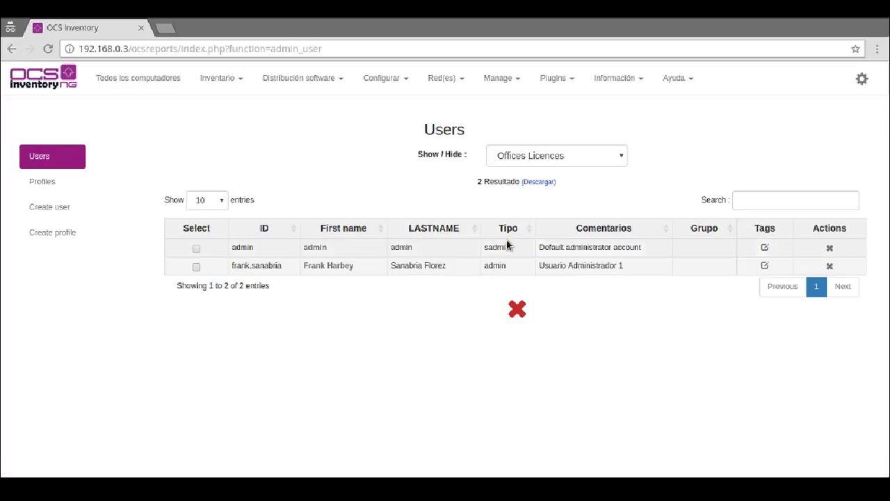
click(765, 266)
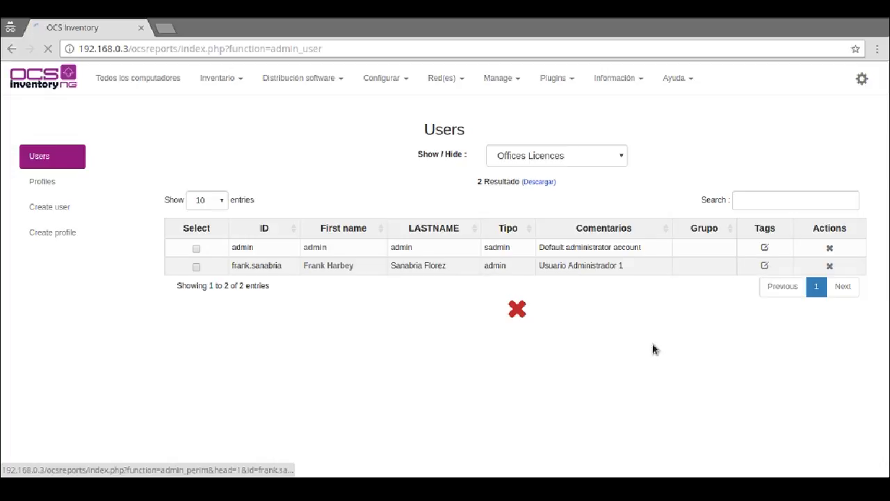
click(11, 48)
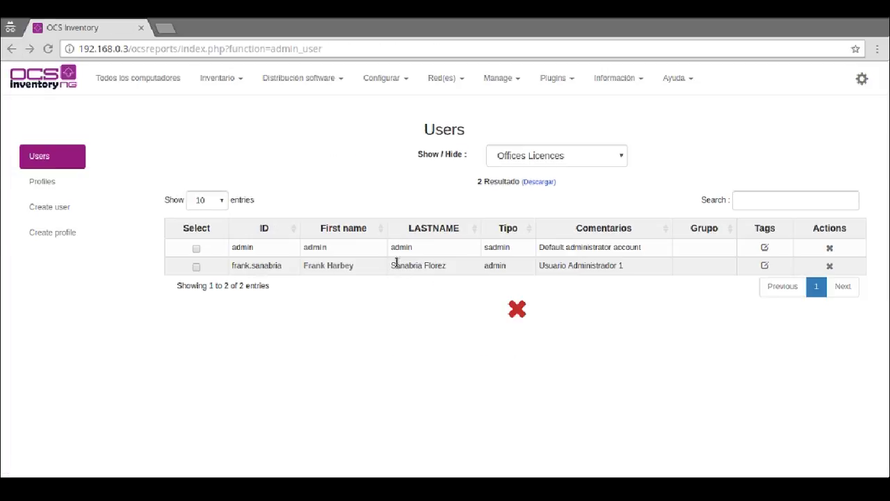
click(328, 266)
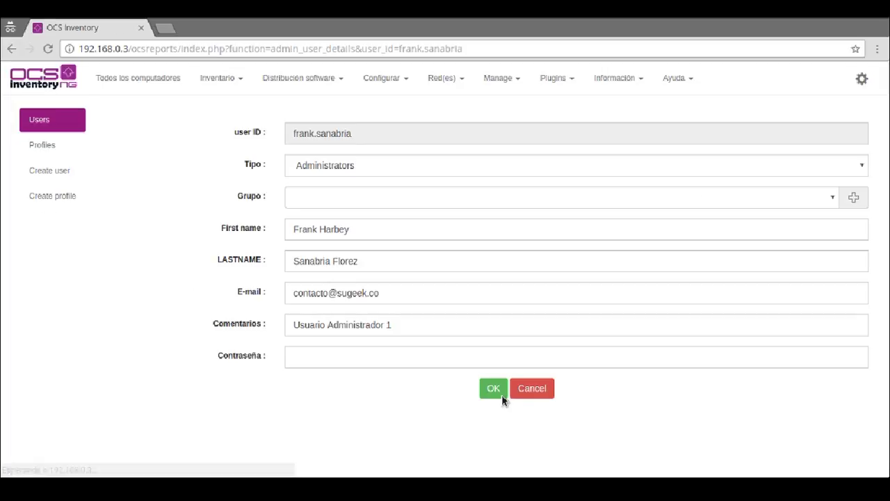
Step: Change the user's comment to 'Usuario de Consulta', set the type to Consulta, and save
click(389, 327)
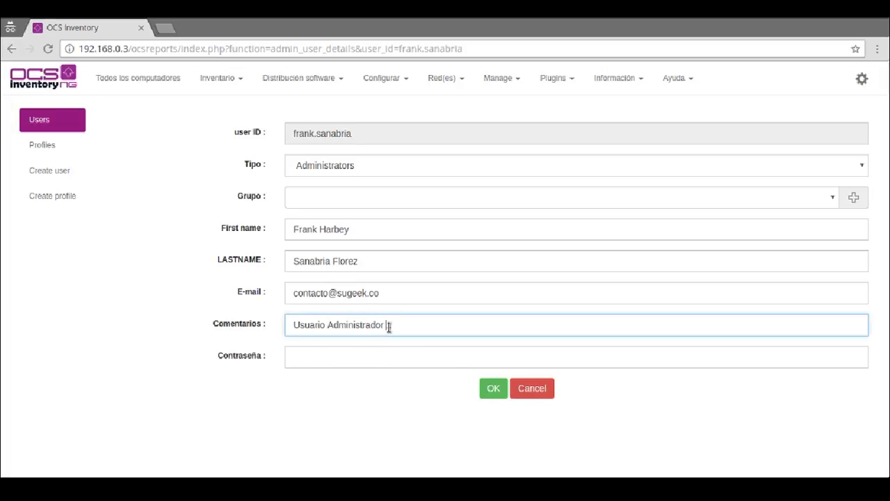
key(ctrl+a)
text(Usuario de Co)
click(679, 172)
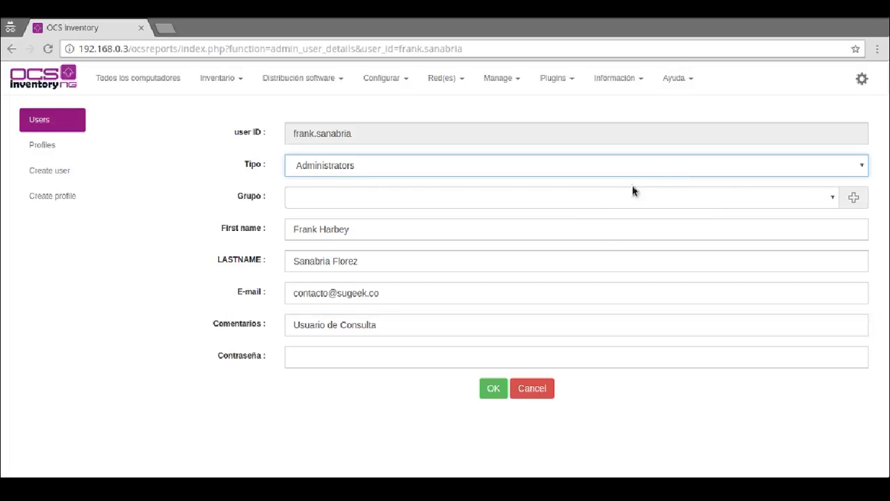
click(447, 187)
click(501, 392)
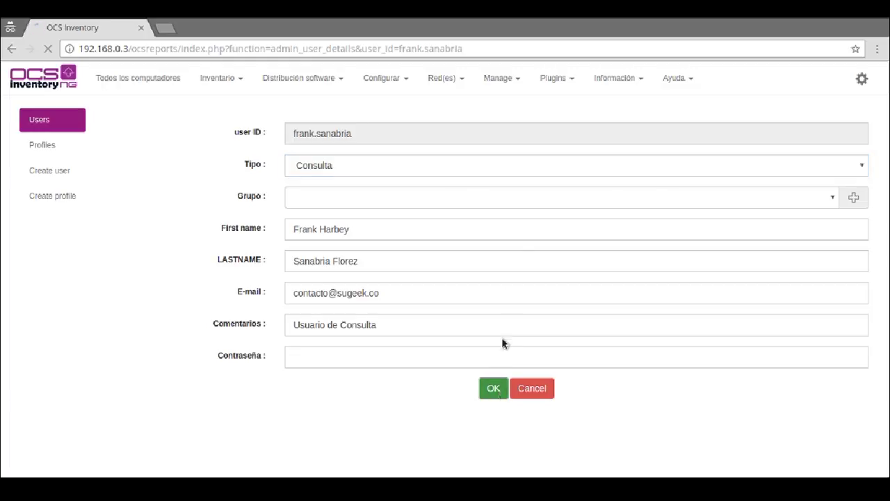
click(861, 78)
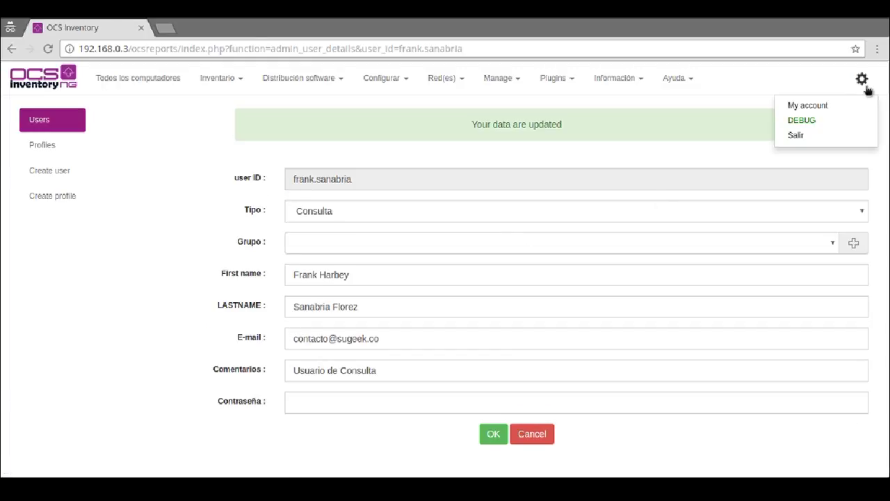
Step: Log out of the administrator session and sign in with the Consulta user's username and password
click(817, 135)
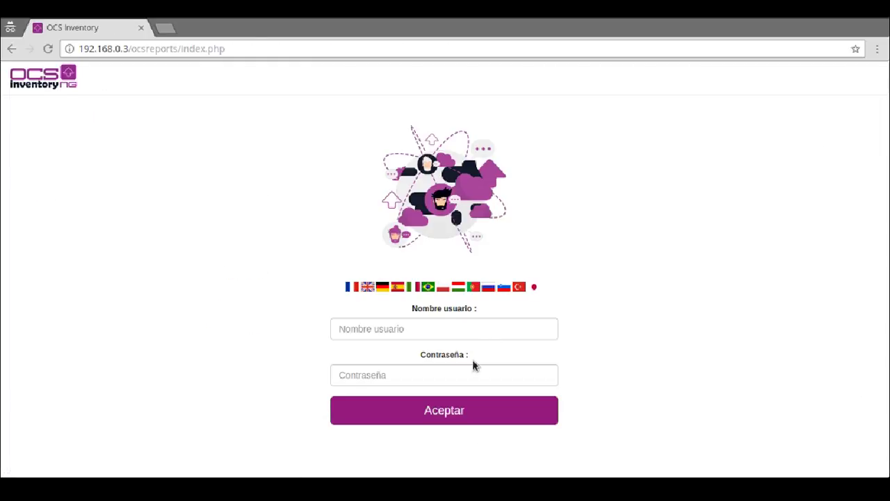
click(477, 327)
key(Tab)
text(a)
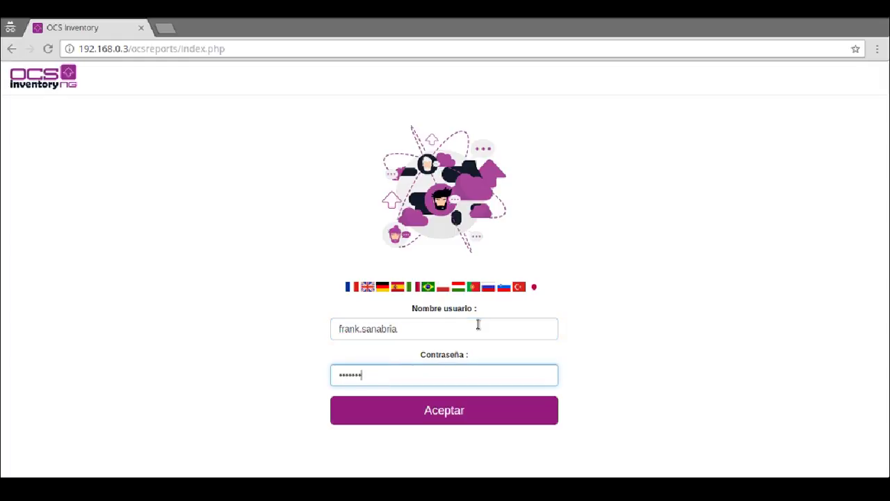
key(Return)
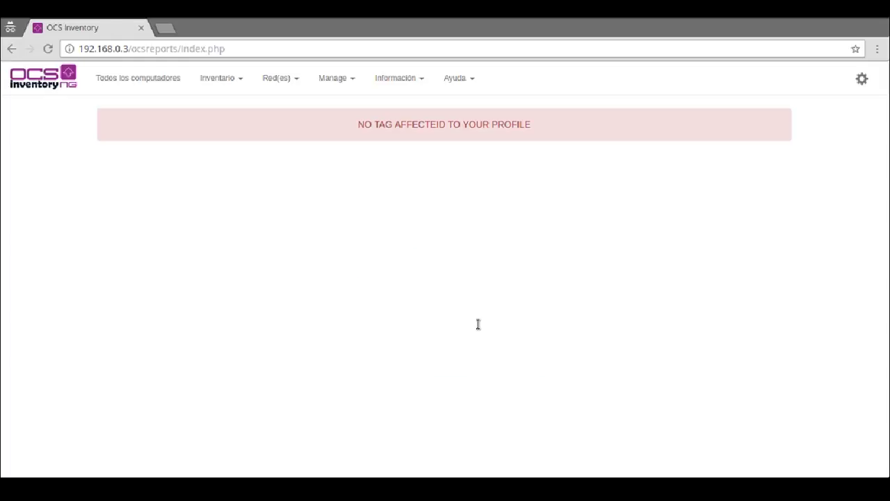
Step: As the restricted user, view all computers, the no-tag warning, and the groups and all-software pages
click(161, 80)
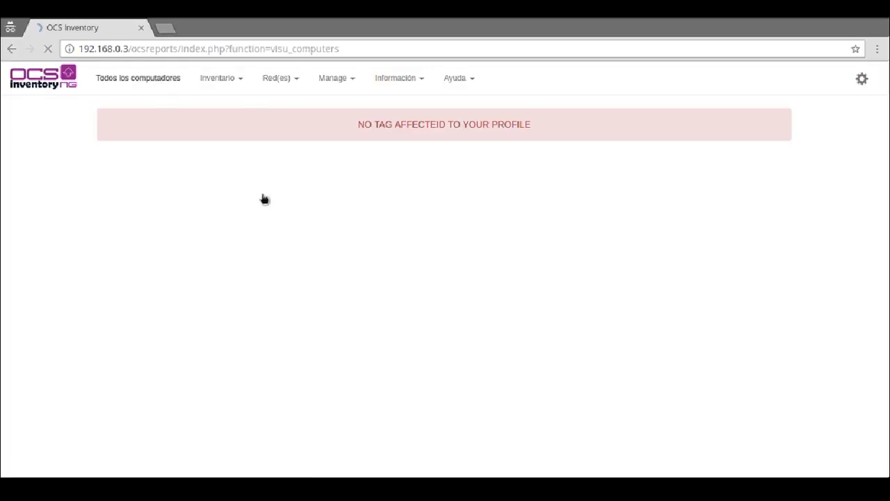
triple_click(409, 127)
click(218, 79)
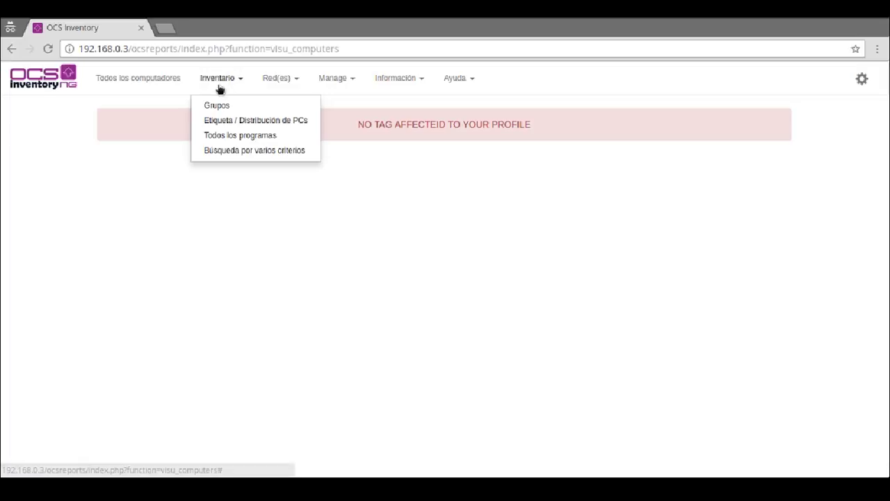
click(221, 106)
click(208, 78)
click(235, 136)
Step: Check the account, help and Información menus and the server information page, then log out
click(861, 79)
click(693, 298)
click(460, 78)
click(465, 177)
click(395, 78)
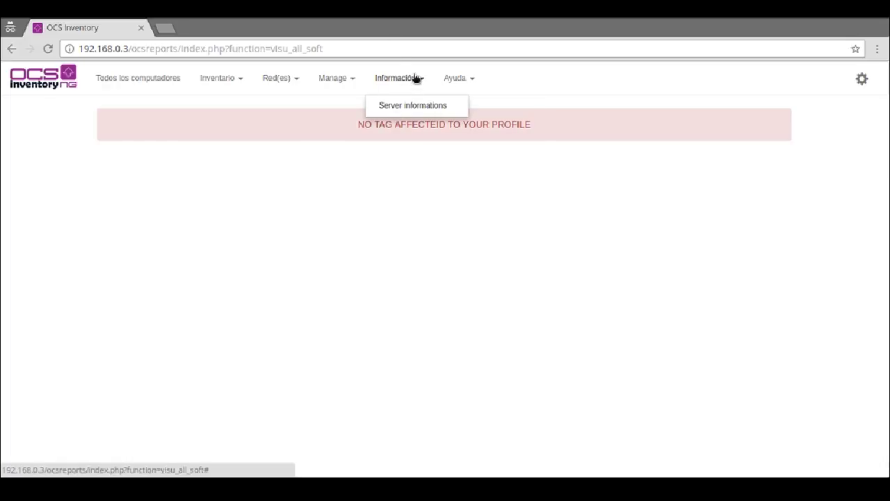
click(399, 105)
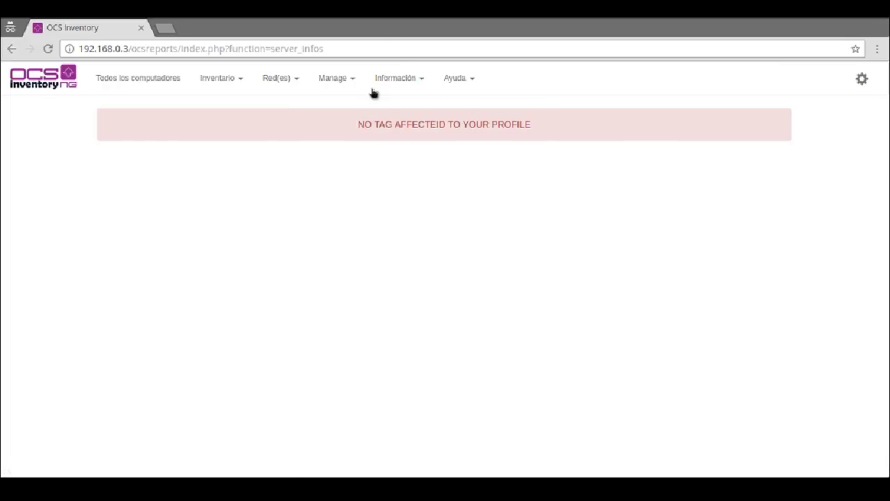
click(159, 79)
click(862, 78)
click(834, 126)
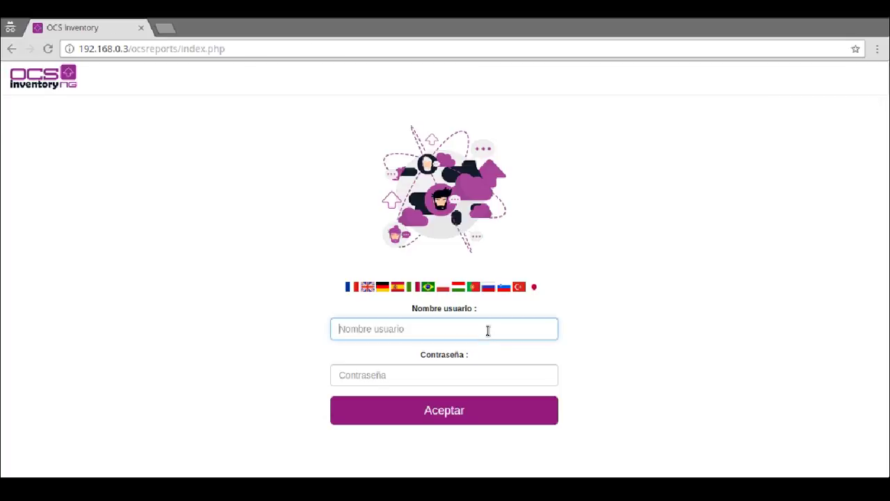
Step: Sign back in as admin with the administrator password
key(Tab)
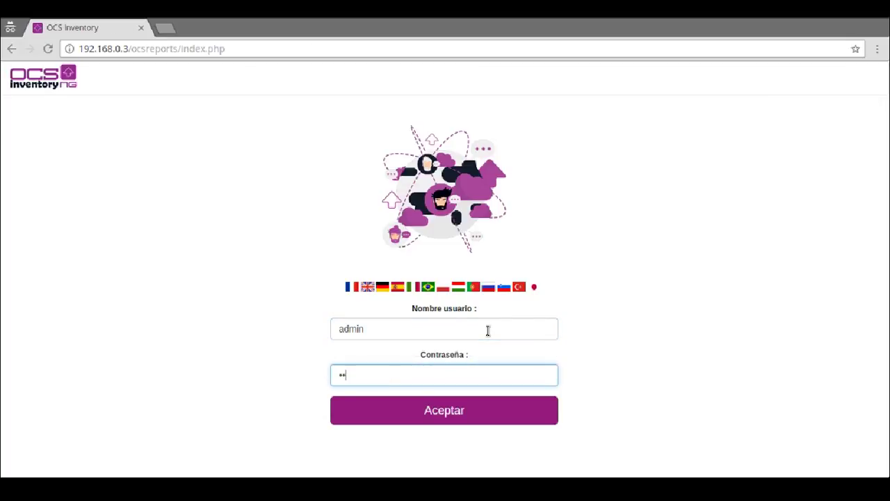
key(Return)
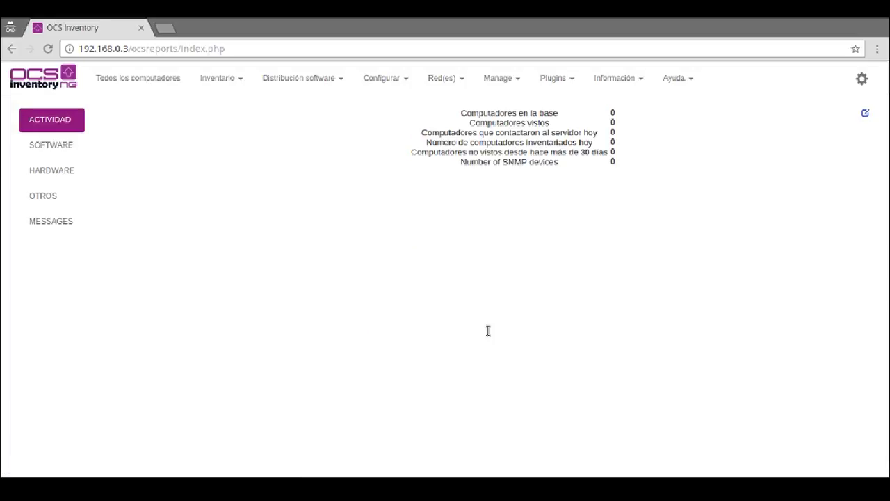